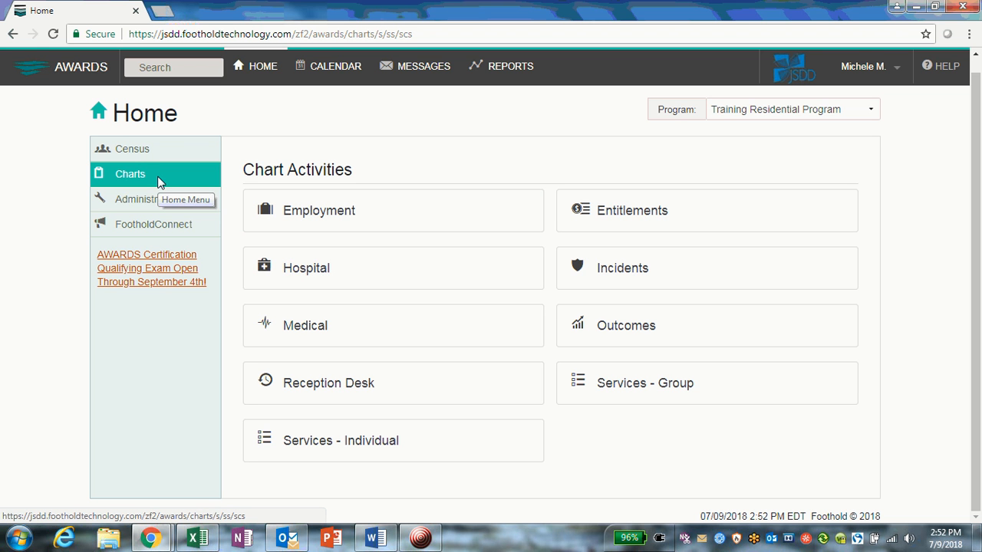
# Start processing a census discharge for the Training Residential Program from the current program roster.
pyautogui.click(121, 149)
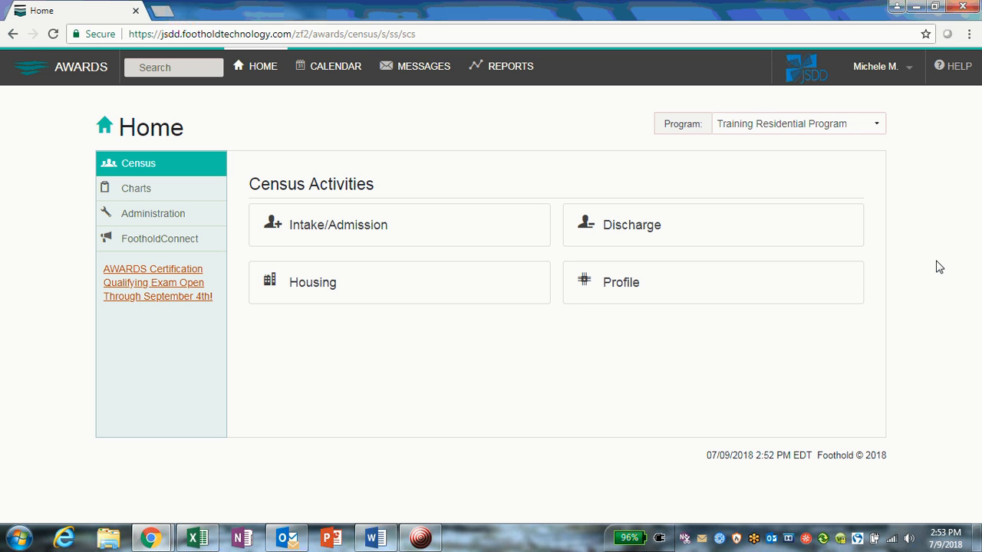
pyautogui.click(654, 229)
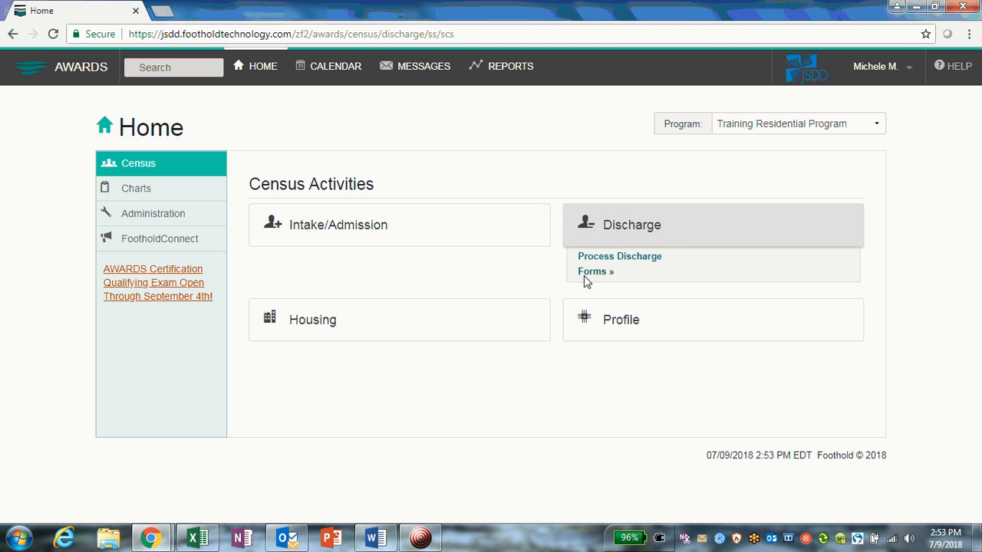
pyautogui.click(633, 264)
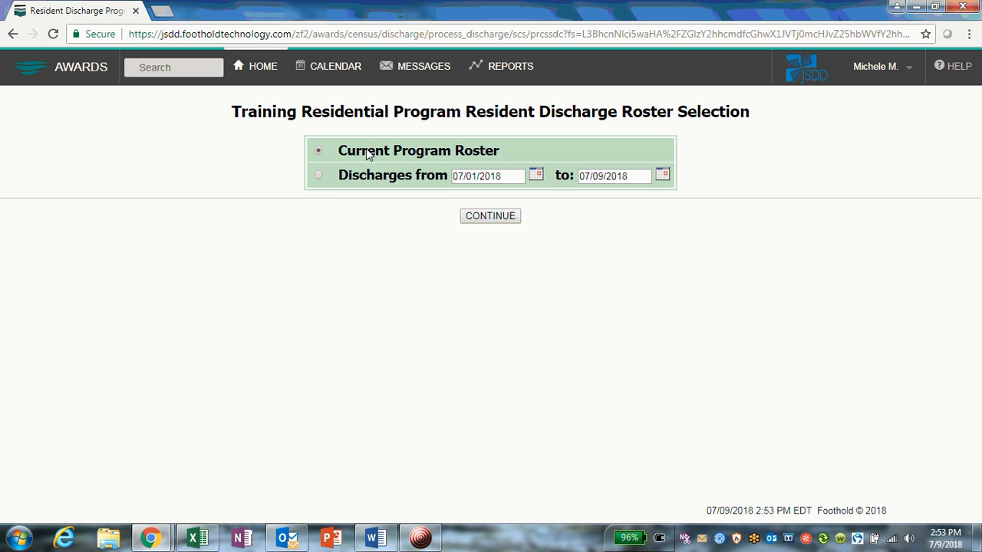
pyautogui.click(488, 217)
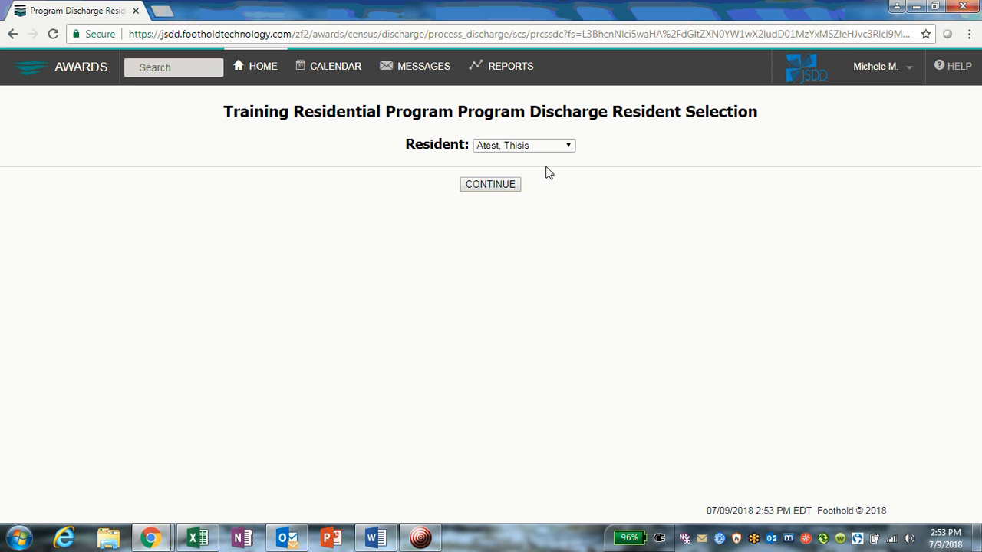
# Choose the resident being discharged from the program's resident list and open their discharge information form.
pyautogui.click(553, 148)
pyautogui.moveTo(567, 177); pyautogui.dragTo(570, 198)
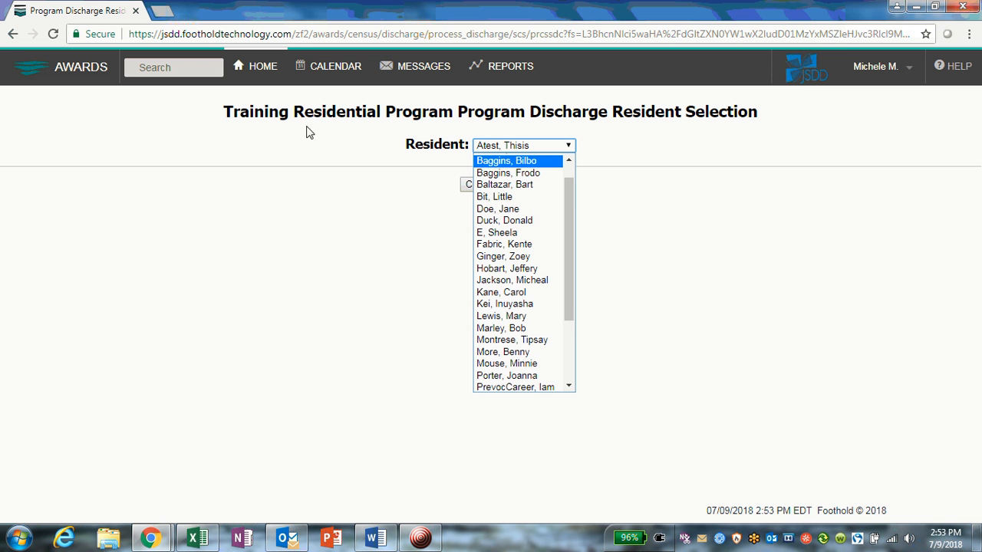
pyautogui.moveTo(570, 197); pyautogui.dragTo(560, 277)
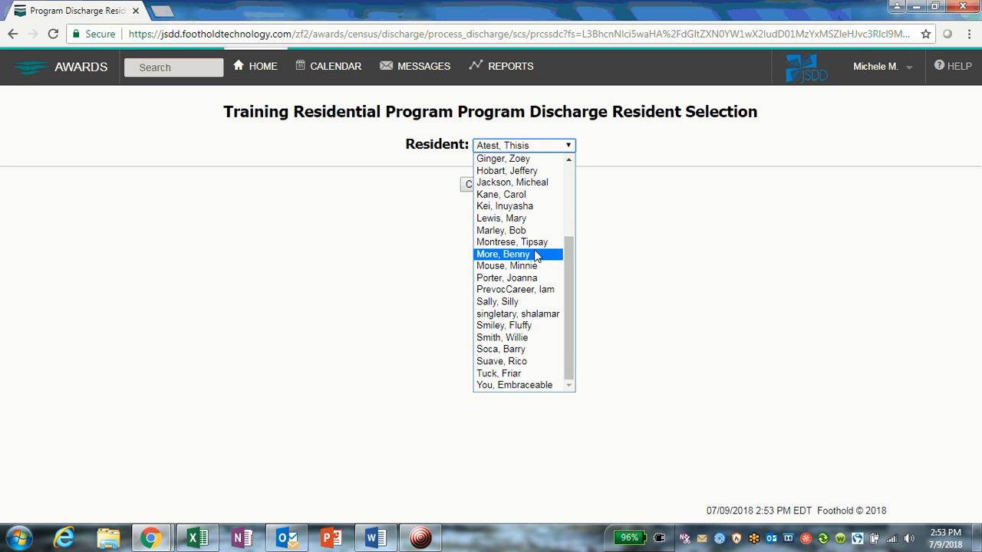
pyautogui.click(527, 221)
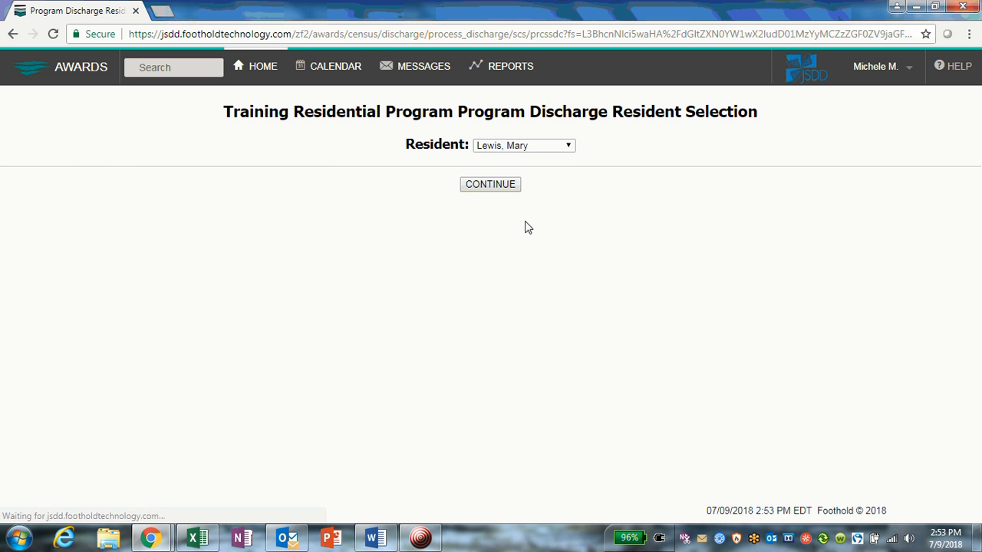
pyautogui.click(486, 188)
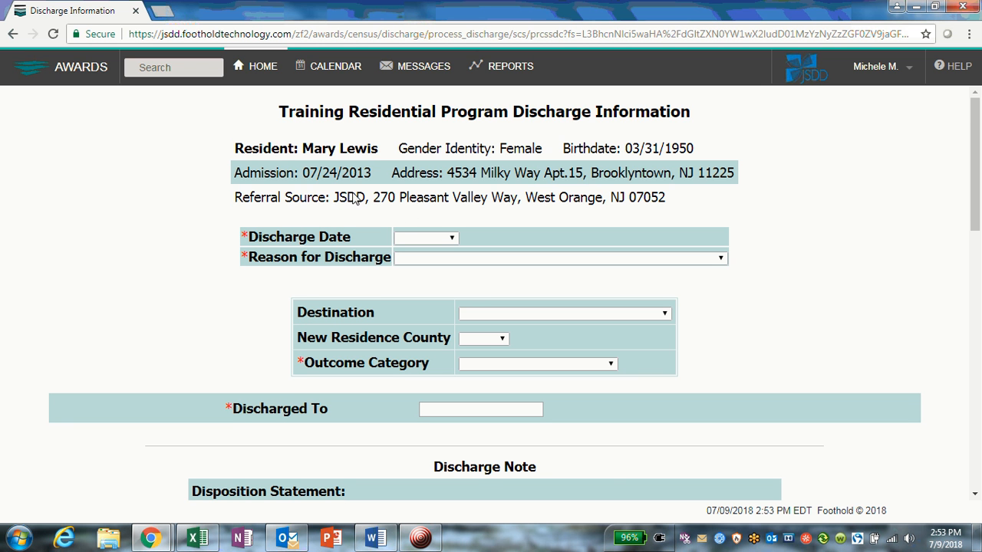
# Set the resident's discharge date to 06/01/2018.
pyautogui.scroll(-1, 803, 208)
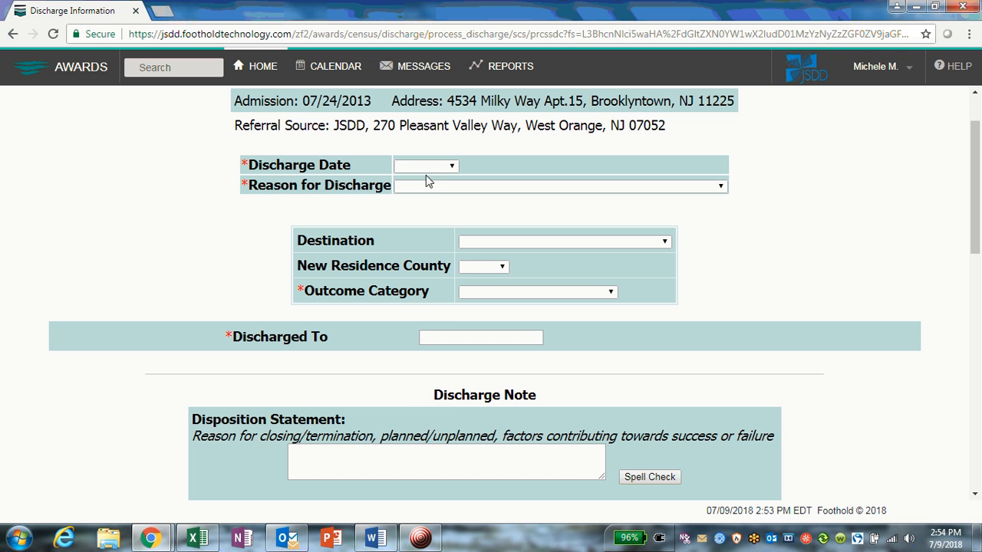
pyautogui.click(447, 168)
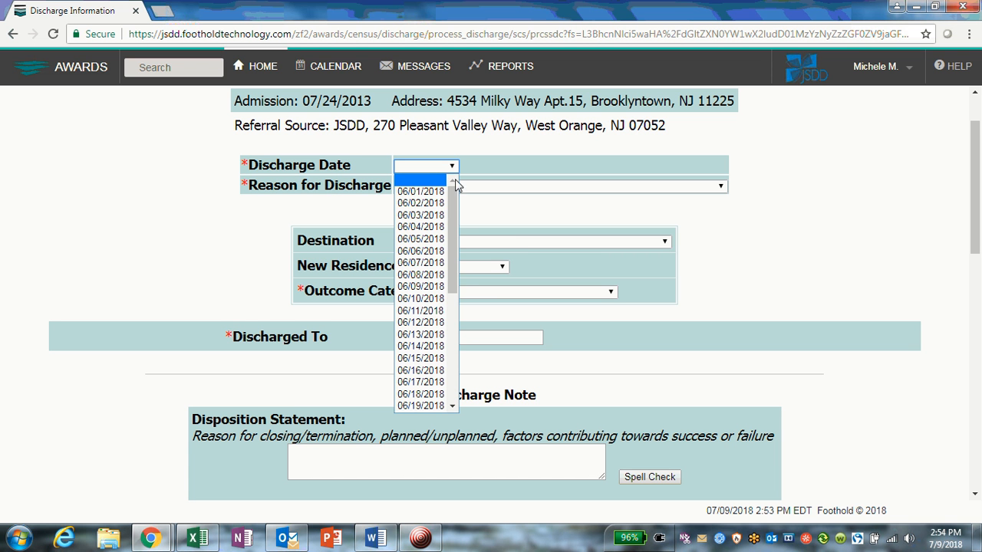
pyautogui.moveTo(455, 202); pyautogui.dragTo(456, 316)
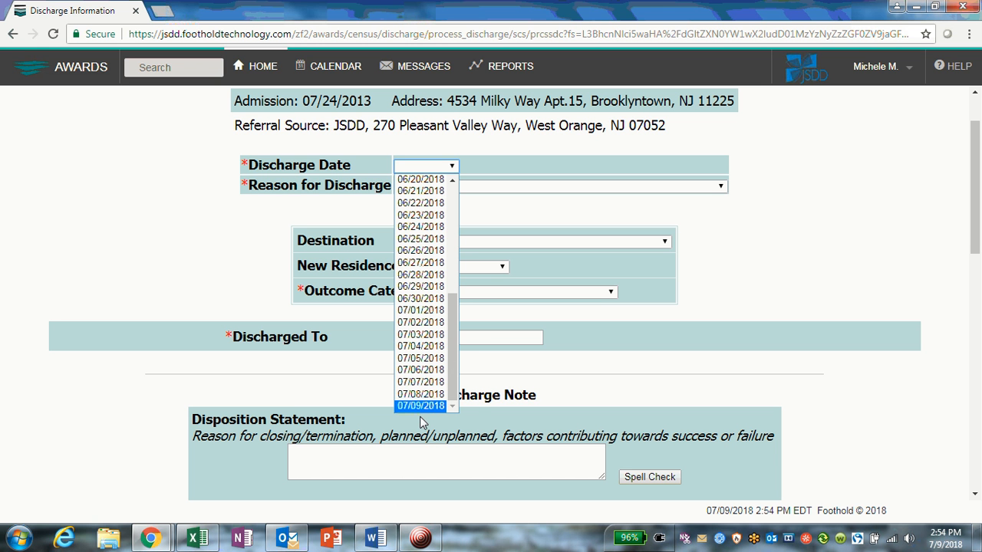
pyautogui.moveTo(450, 383); pyautogui.dragTo(455, 364)
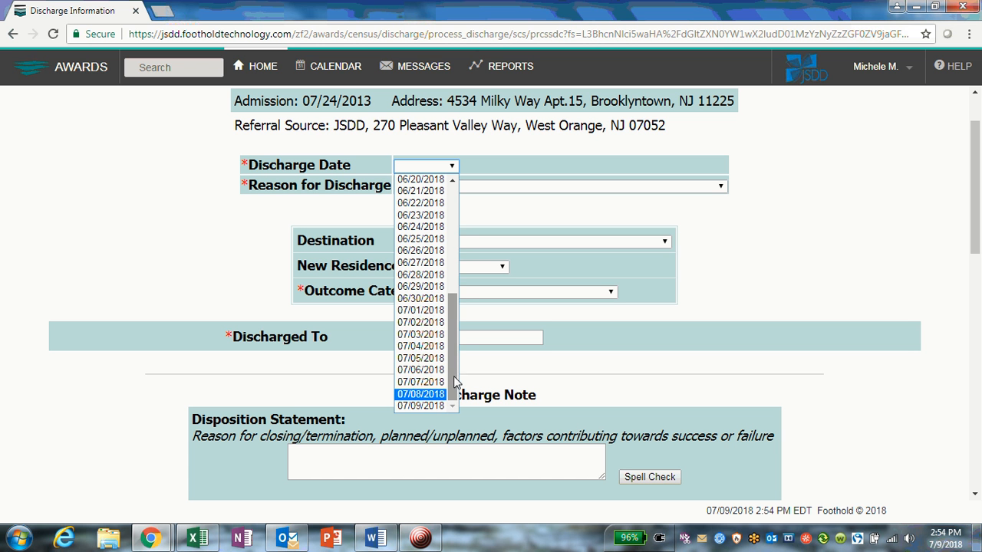
pyautogui.moveTo(453, 389); pyautogui.dragTo(449, 244)
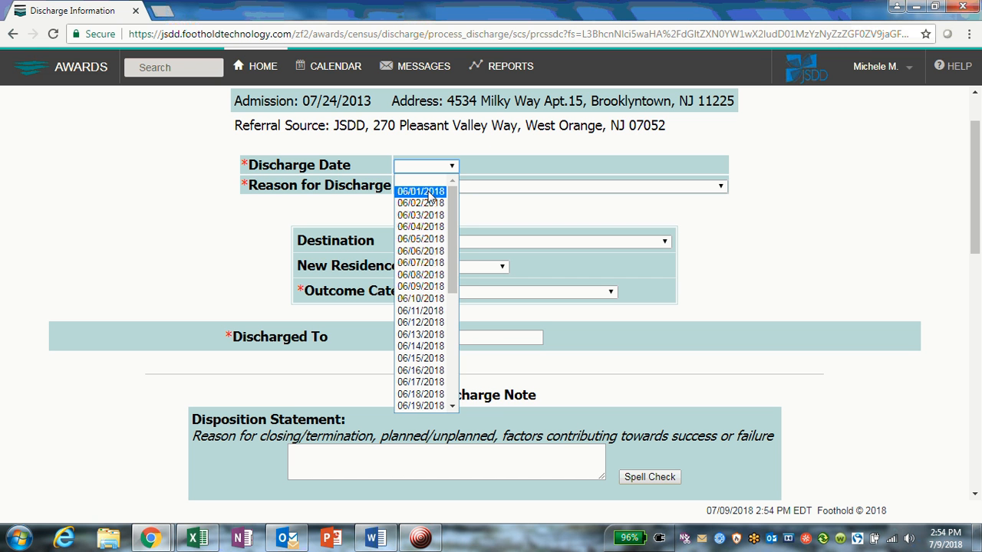
pyautogui.click(421, 192)
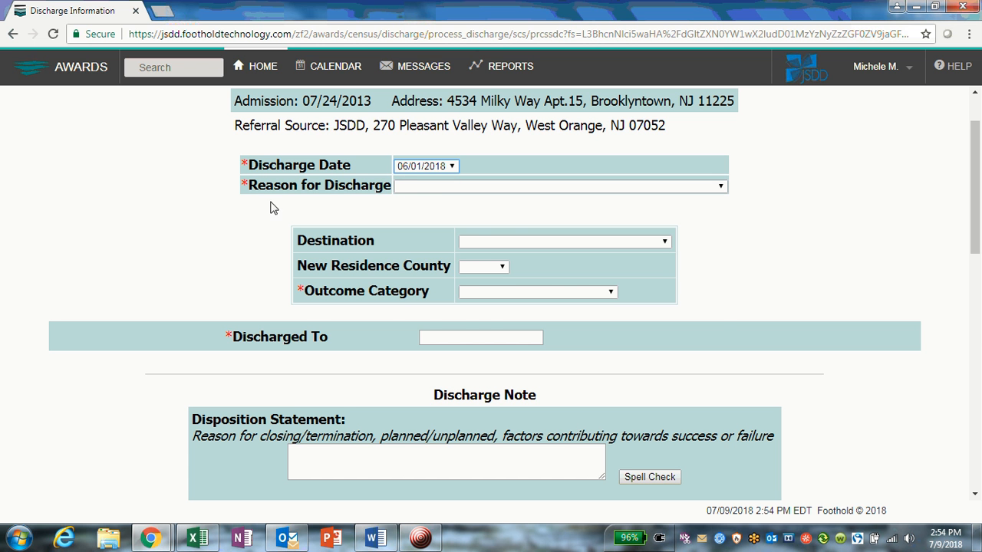
# Set the reason for discharge to "Transferred to another agency".
pyautogui.click(715, 191)
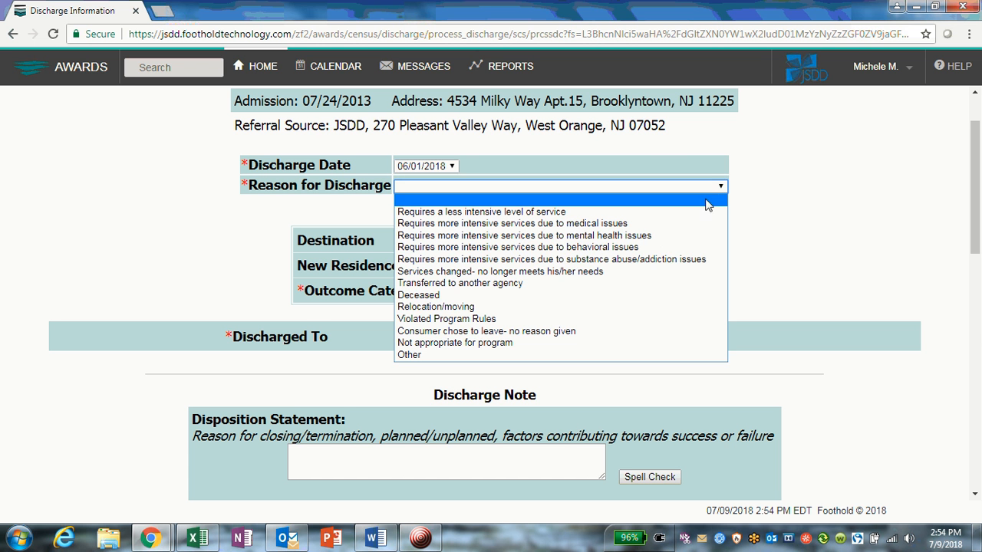
pyautogui.click(680, 357)
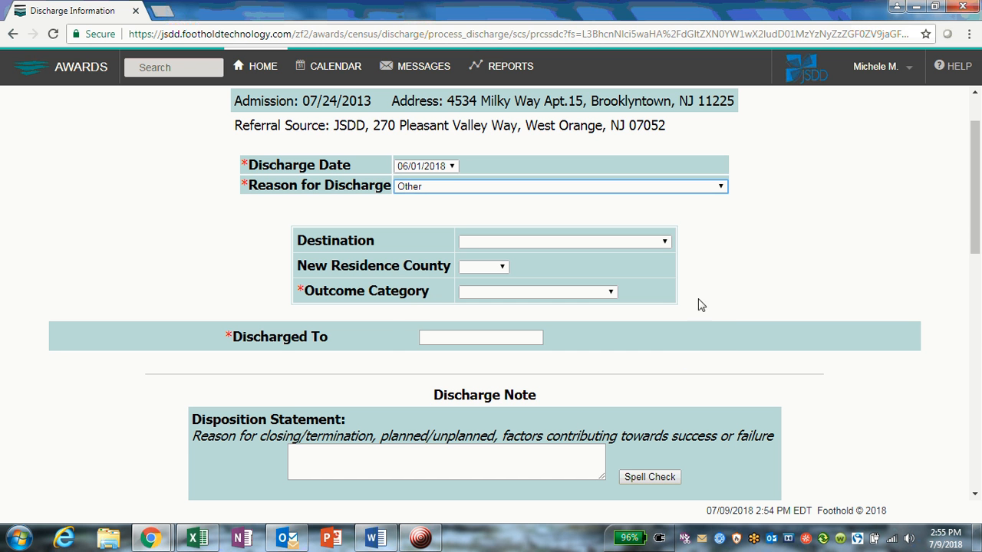
pyautogui.click(716, 190)
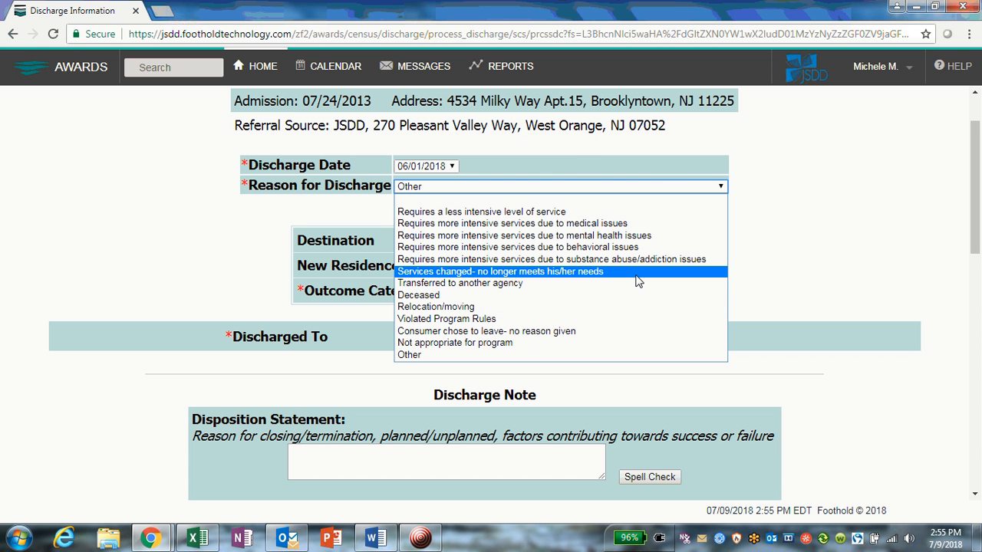
pyautogui.click(601, 285)
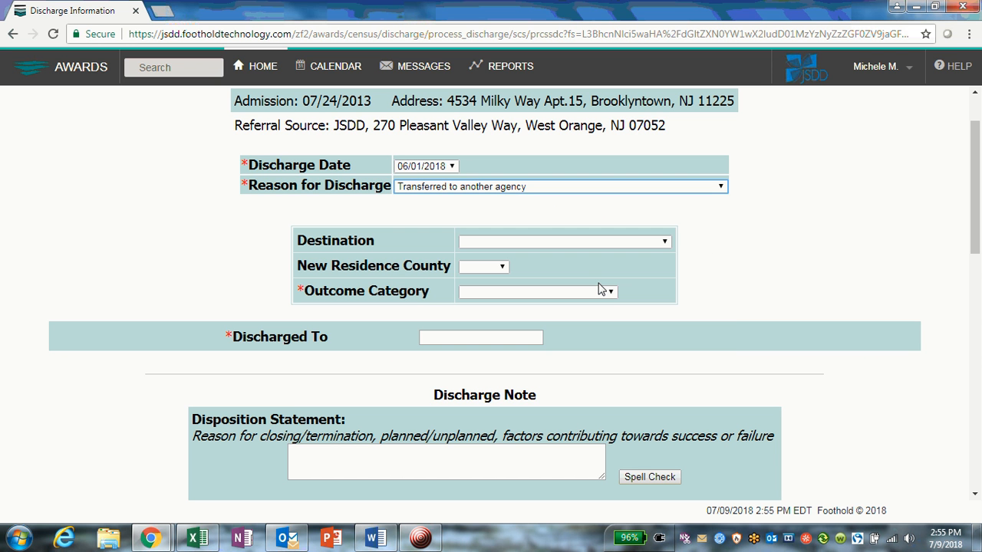
# Set the destination to Other and the outcome category to "Transfer to Similar Program", leaving the new residence county blank.
pyautogui.click(518, 242)
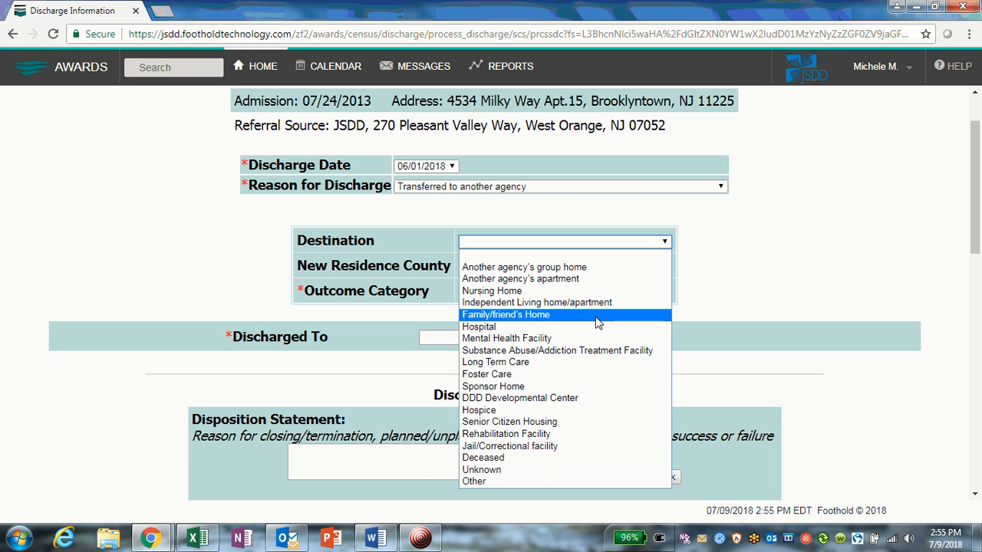
pyautogui.click(534, 480)
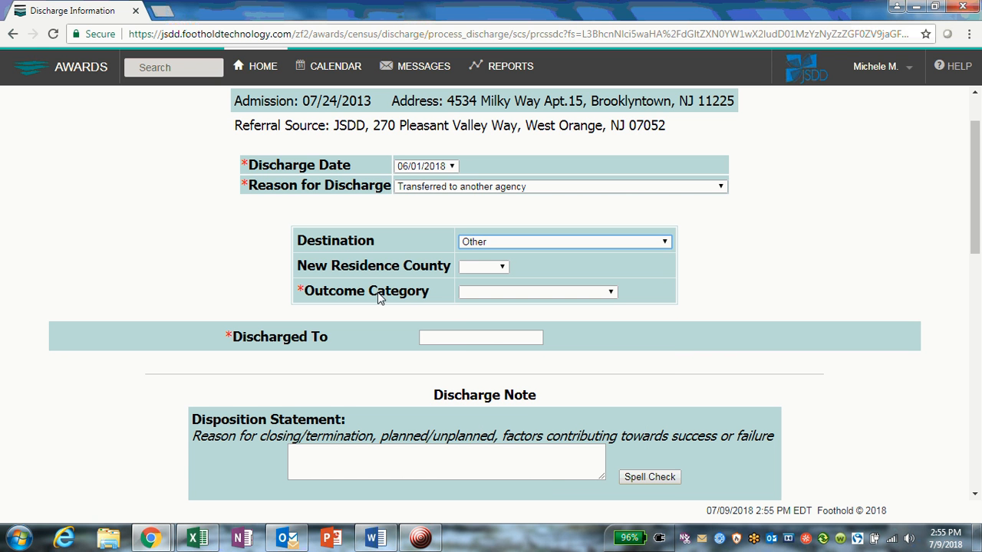
pyautogui.click(482, 269)
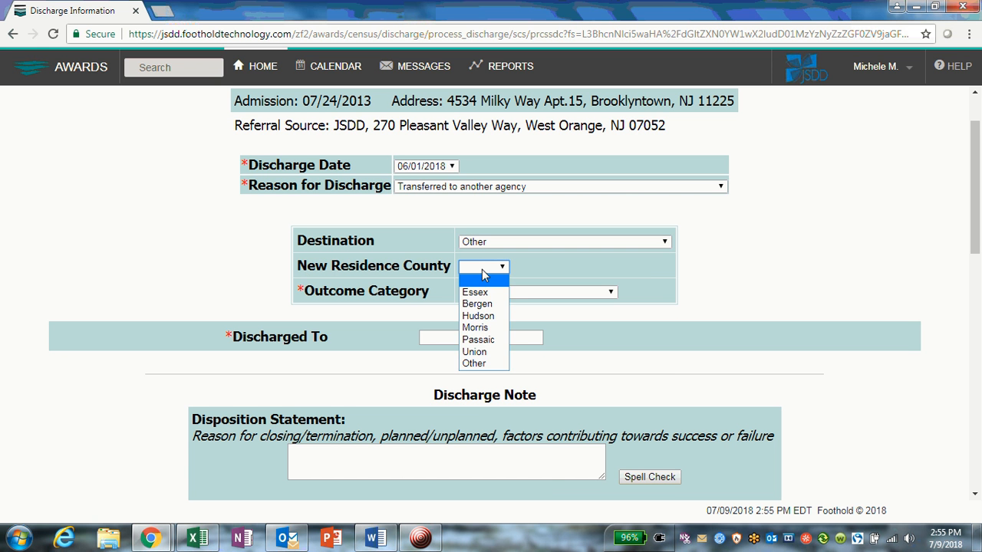
pyautogui.click(527, 264)
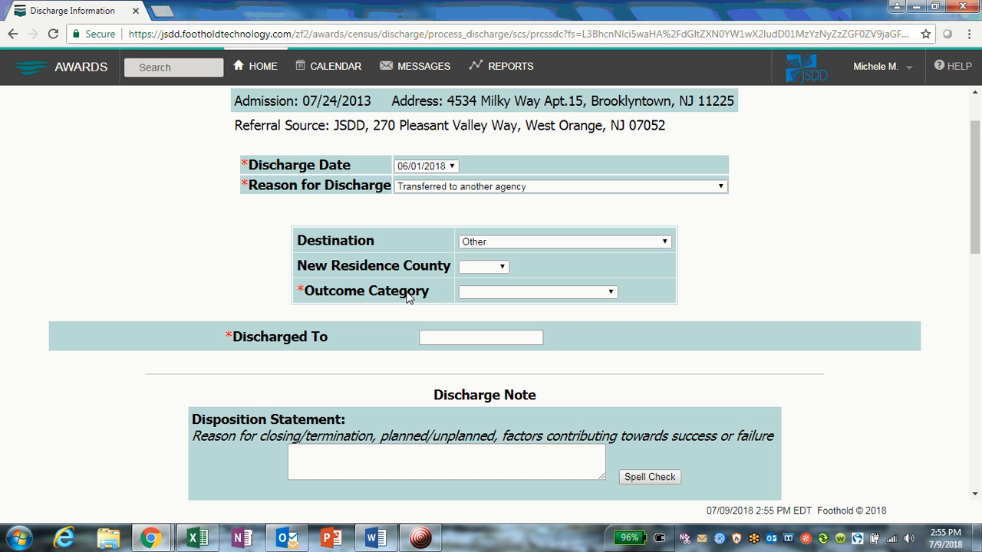
pyautogui.click(612, 298)
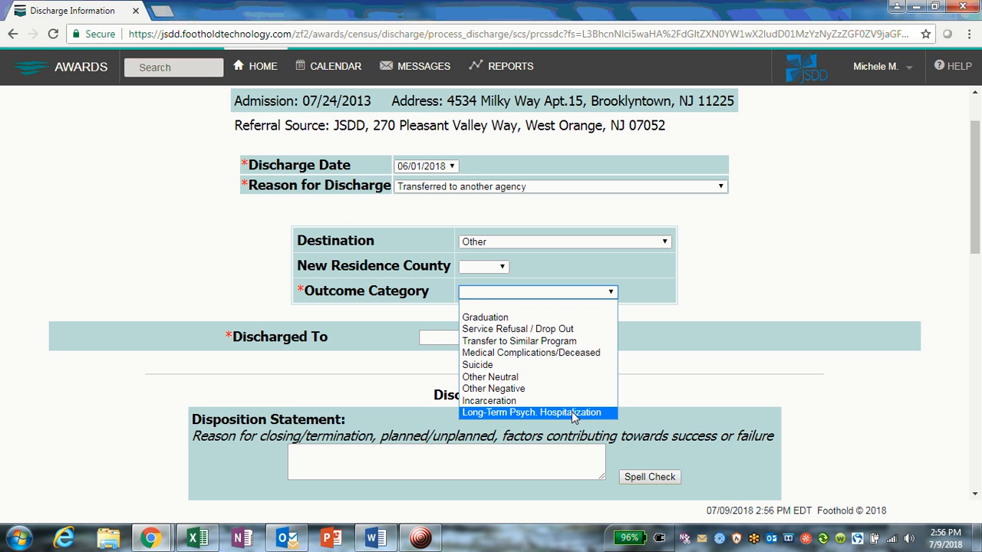
pyautogui.click(582, 342)
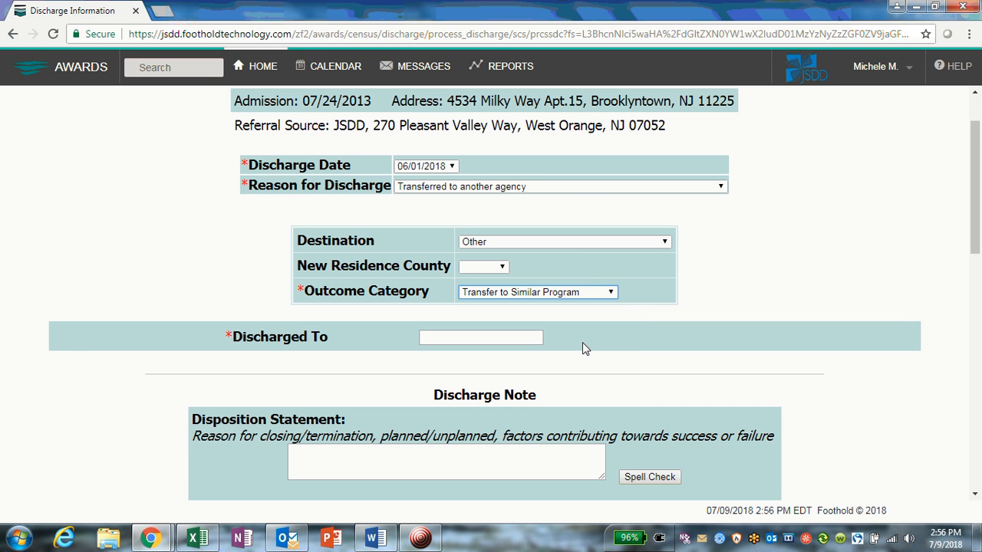
# Fill in the Discharged To field with the suggested entry "Unknown".
pyautogui.scroll(-1, 583, 342)
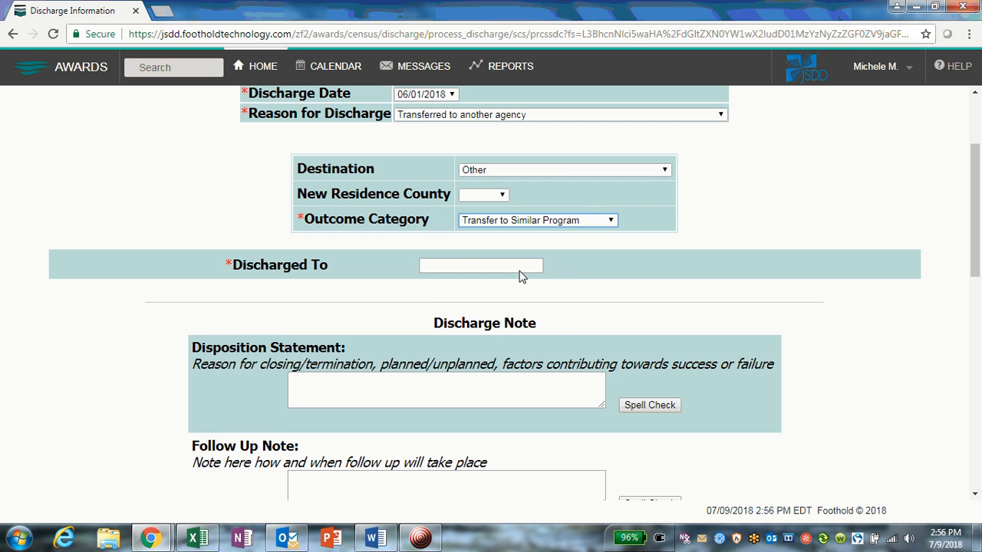
pyautogui.click(520, 268)
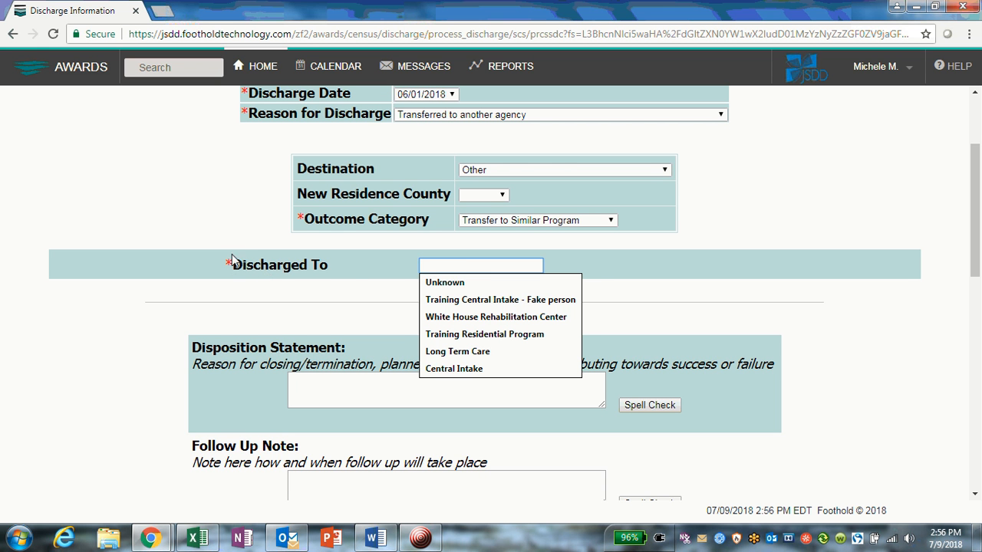
pyautogui.click(442, 292)
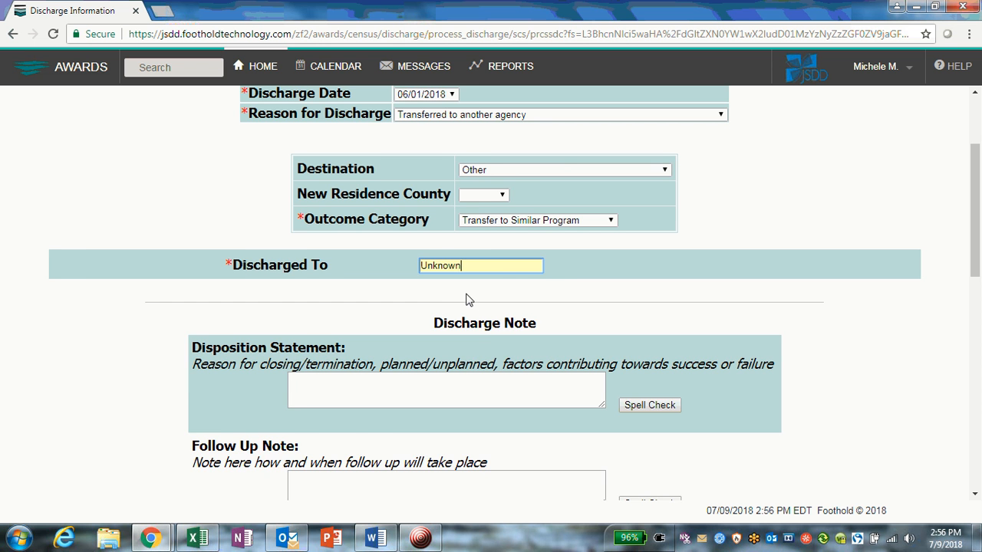
# Slightly enlarge the Disposition Statement text box in the Discharge Note section.
pyautogui.scroll(-1, 467, 299)
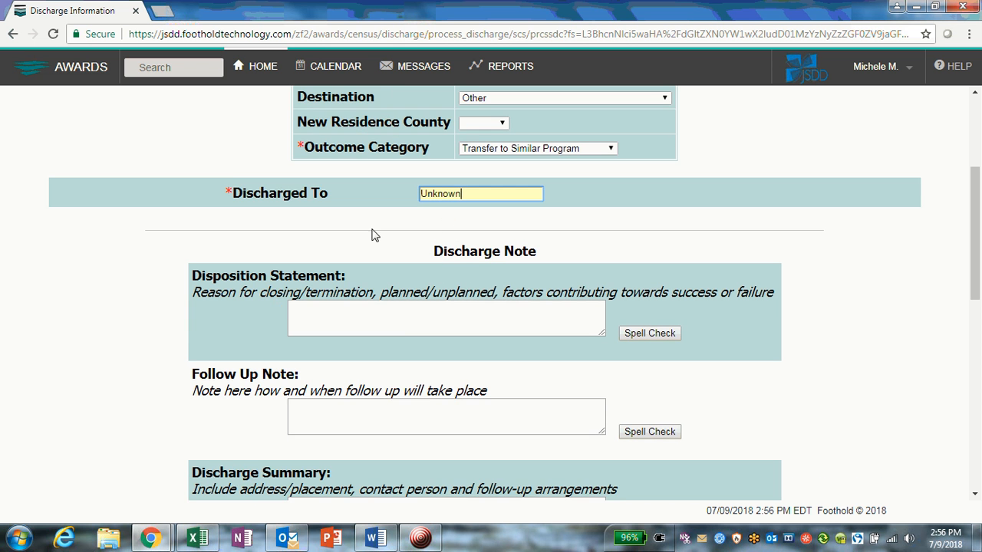
pyautogui.scroll(-1, 371, 238)
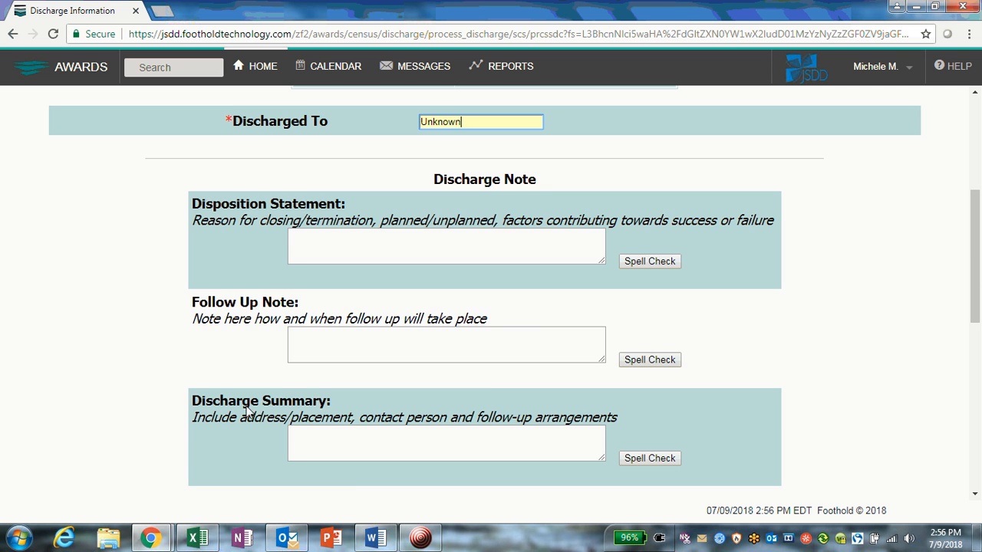
pyautogui.scroll(-4, 240, 402)
pyautogui.scroll(4, 240, 402)
pyautogui.moveTo(602, 263)
pyautogui.mouseDown()
pyautogui.moveTo(801, 296)
pyautogui.moveTo(613, 265)
pyautogui.mouseUp()
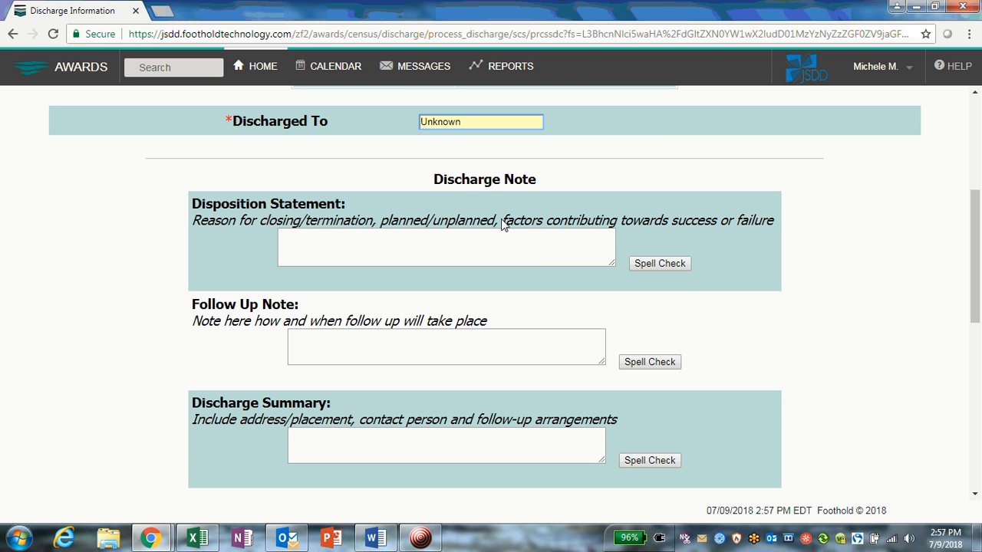
# Review the Discharge Note fields, medication information, medical problems and special conditions down to the end of the discharge form.
pyautogui.scroll(-1, 504, 234)
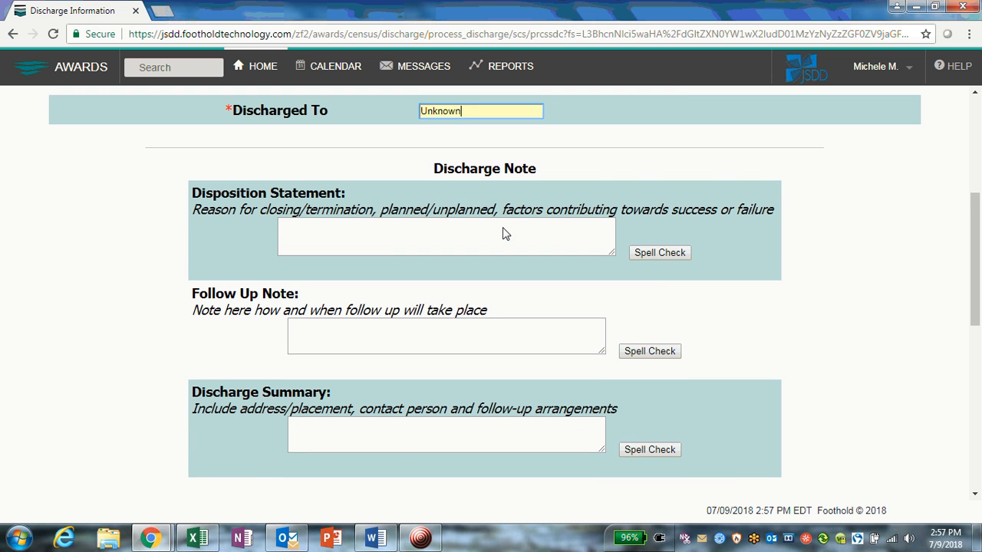
pyautogui.scroll(-1, 504, 234)
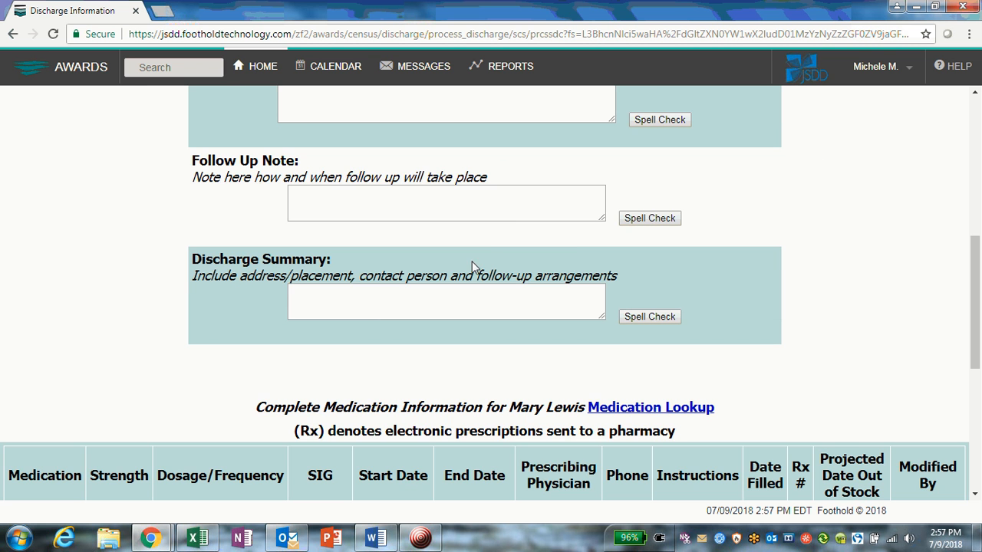
pyautogui.click(364, 312)
pyautogui.scroll(2, 377, 301)
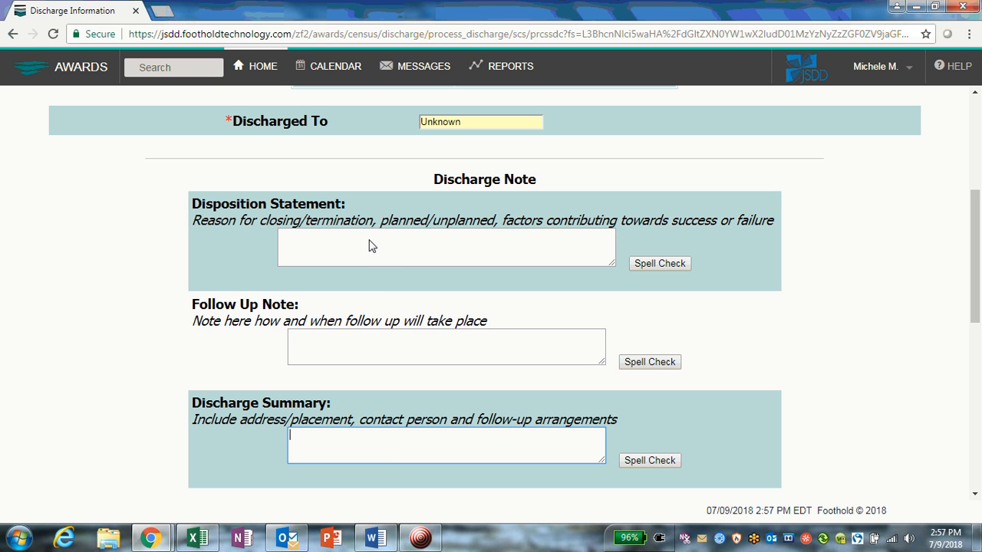
pyautogui.click(492, 459)
pyautogui.scroll(-1, 538, 319)
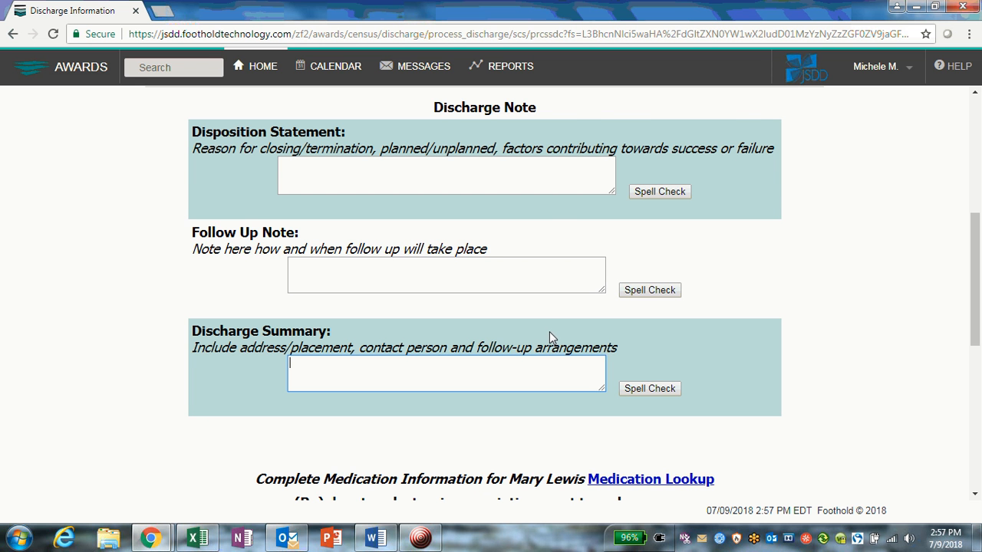
pyautogui.scroll(-5, 549, 332)
pyautogui.scroll(-1, 540, 338)
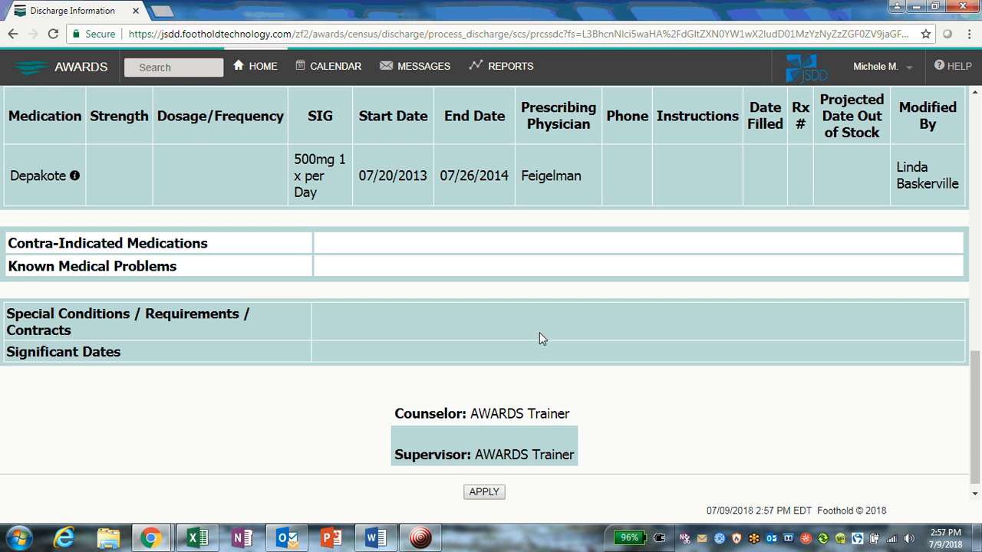
# Submit the completed discharge form and review the saved discharge information, including the discharge date and reason for discharge.
pyautogui.scroll(-1, 396, 226)
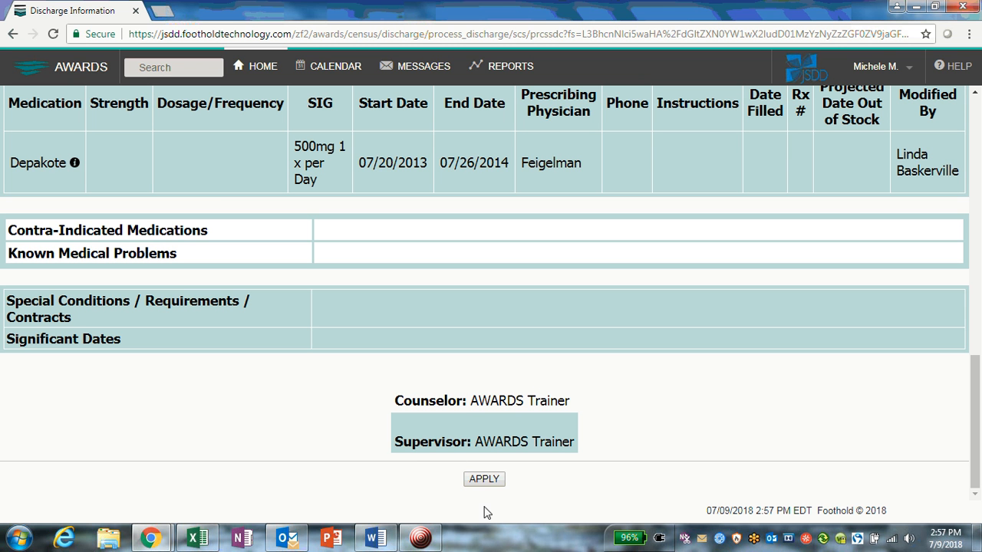
pyautogui.click(483, 482)
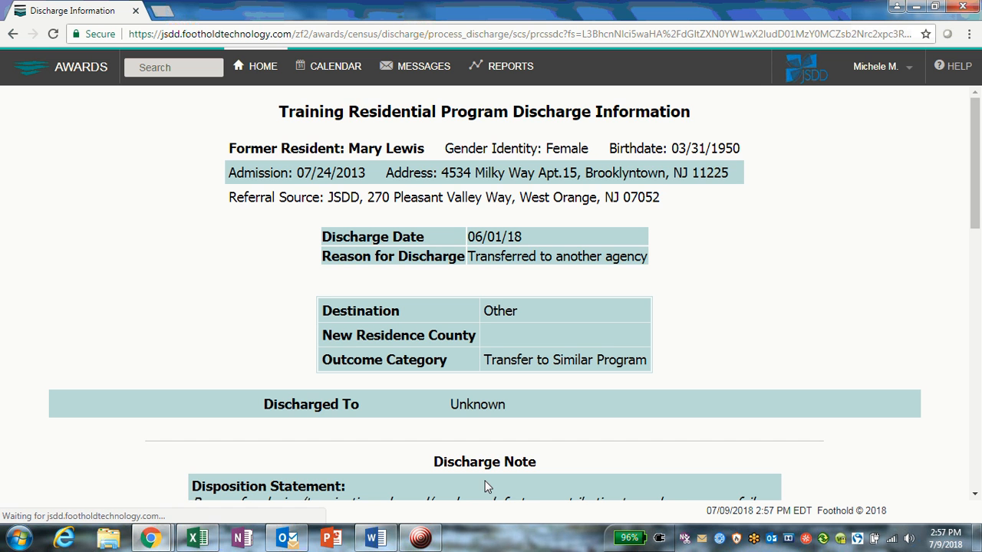
pyautogui.scroll(-1, 491, 457)
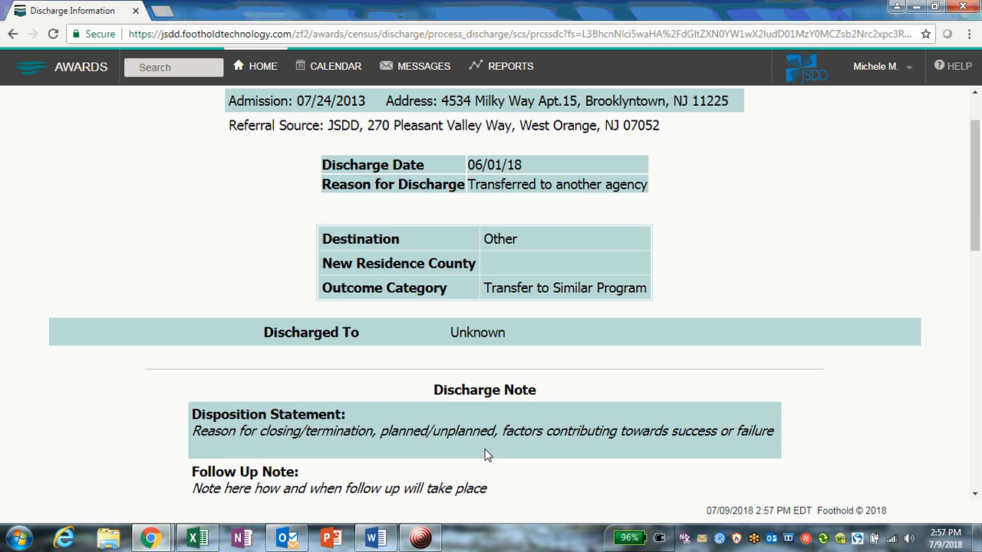
pyautogui.scroll(-2, 485, 454)
pyautogui.scroll(-4, 481, 449)
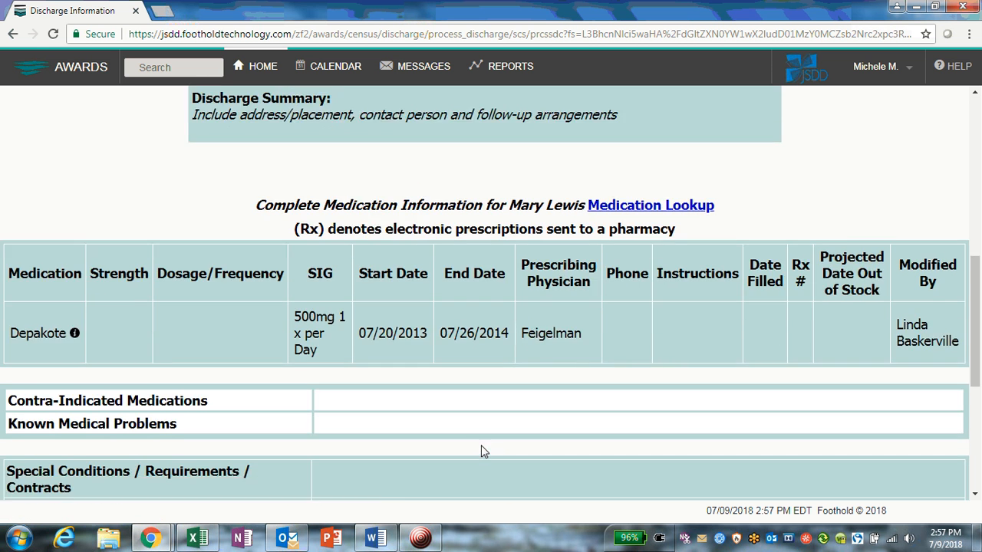
pyautogui.scroll(7, 479, 437)
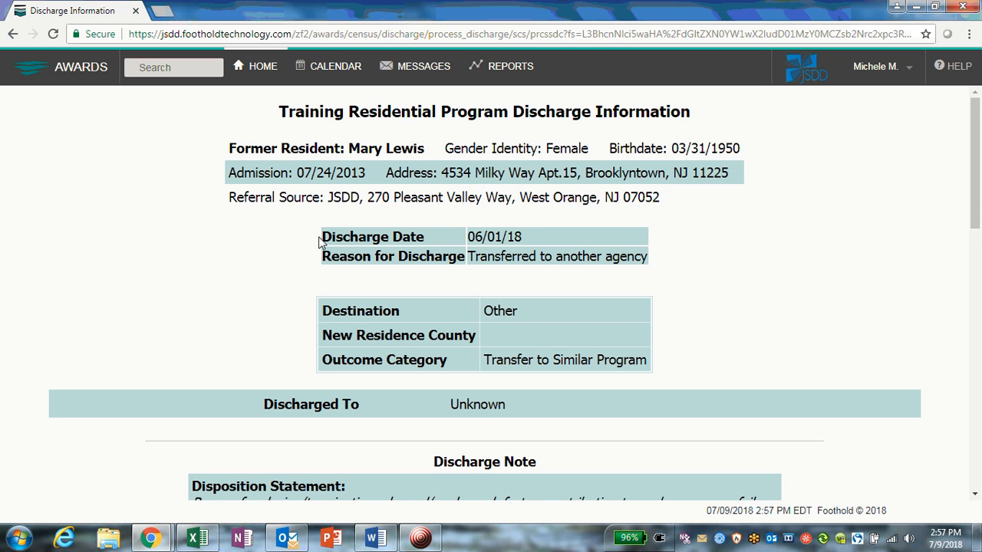
pyautogui.moveTo(320, 244); pyautogui.dragTo(556, 240)
pyautogui.click(726, 267)
# Go to the home page's chart activities and open the Daily Tracking Record under individual services.
pyautogui.click(261, 68)
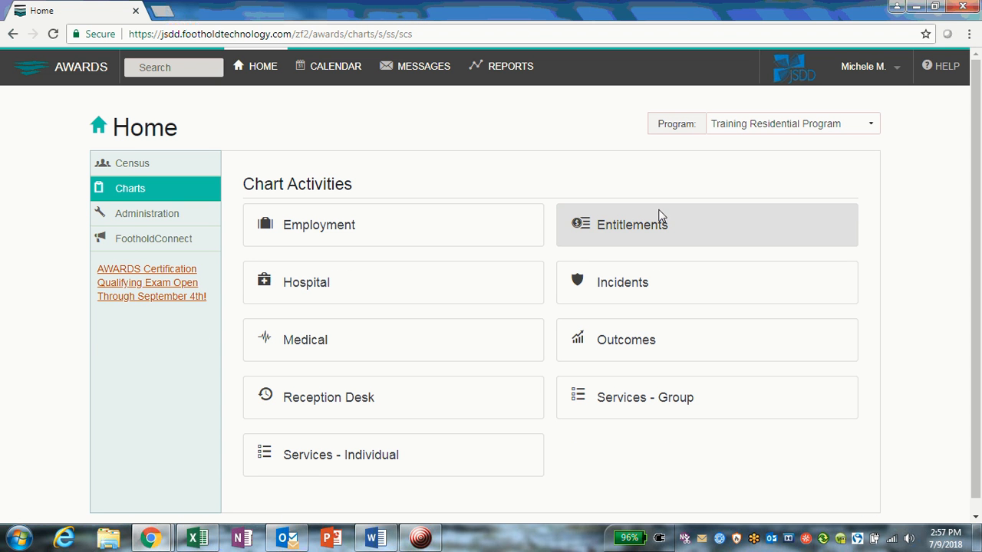
pyautogui.scroll(-1, 432, 404)
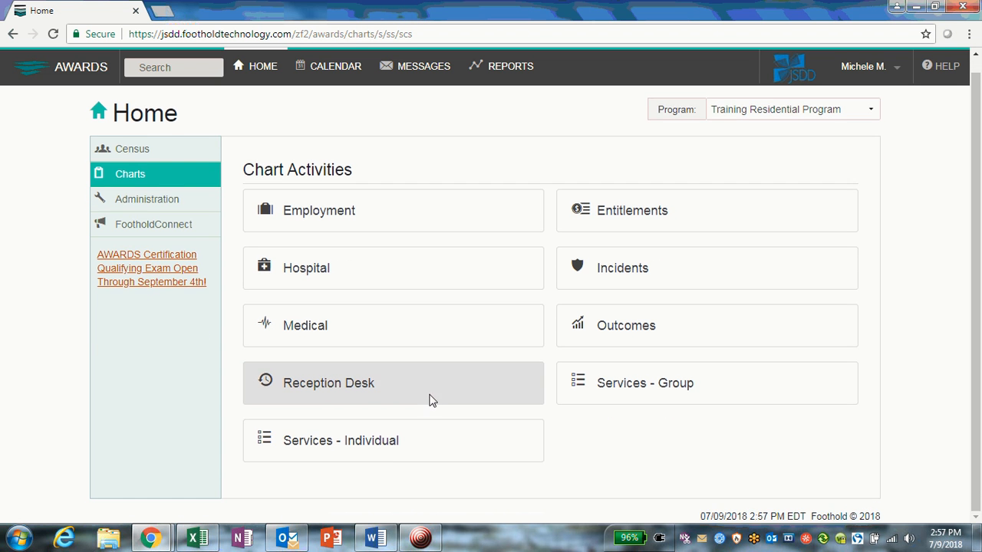
pyautogui.click(377, 434)
pyautogui.scroll(-3, 375, 424)
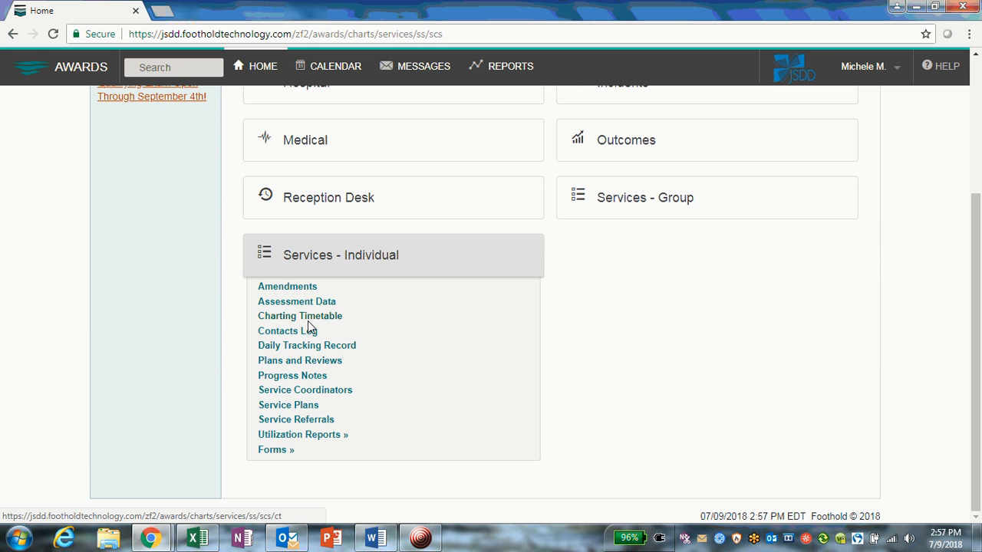
pyautogui.click(316, 347)
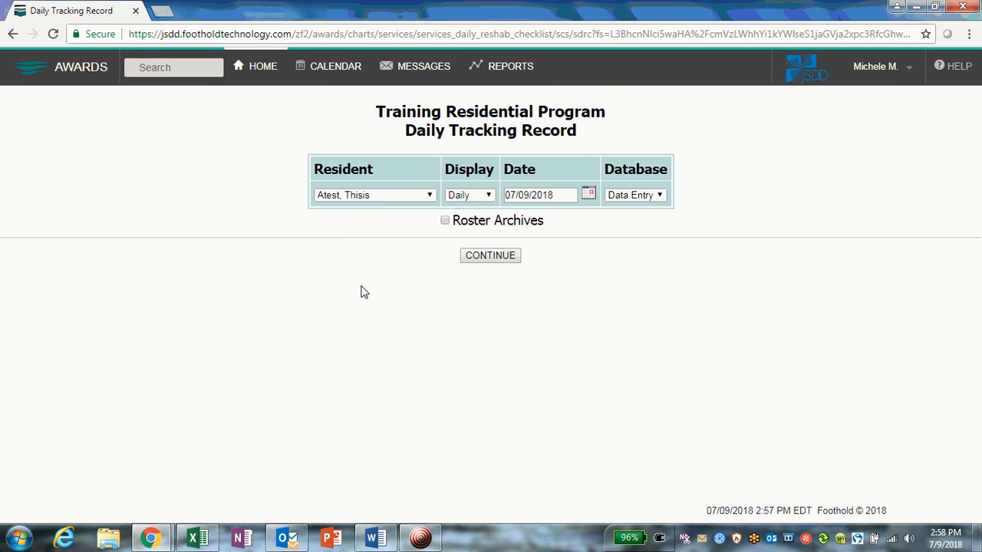
# Look through the current residents available for the Daily Tracking Record, leaving the selected resident as is.
pyautogui.click(421, 196)
pyautogui.moveTo(429, 222); pyautogui.dragTo(422, 306)
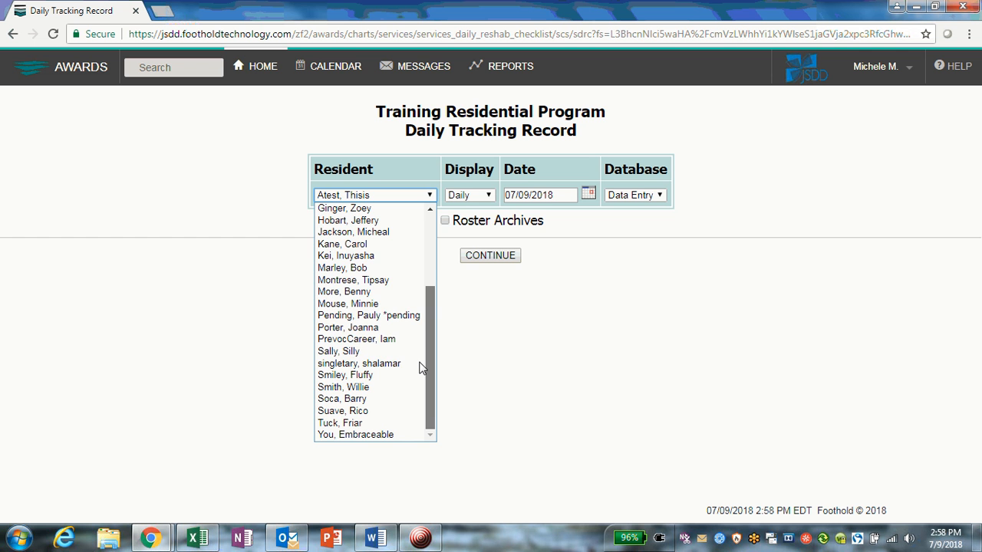
pyautogui.moveTo(421, 368); pyautogui.dragTo(421, 259)
pyautogui.click(512, 325)
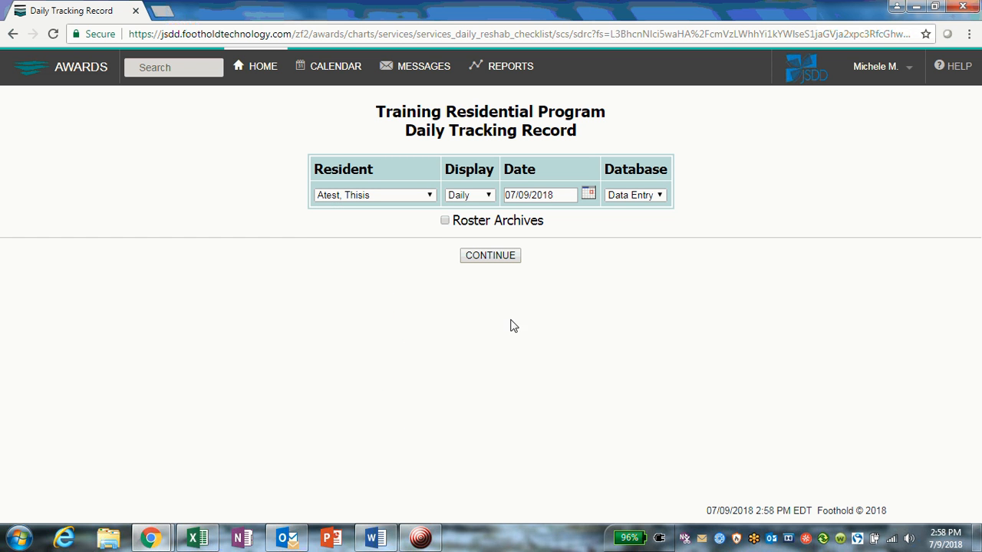
# Switch the Daily Tracking Record to Roster Archives and check its list of former residents before returning to the home page.
pyautogui.click(446, 222)
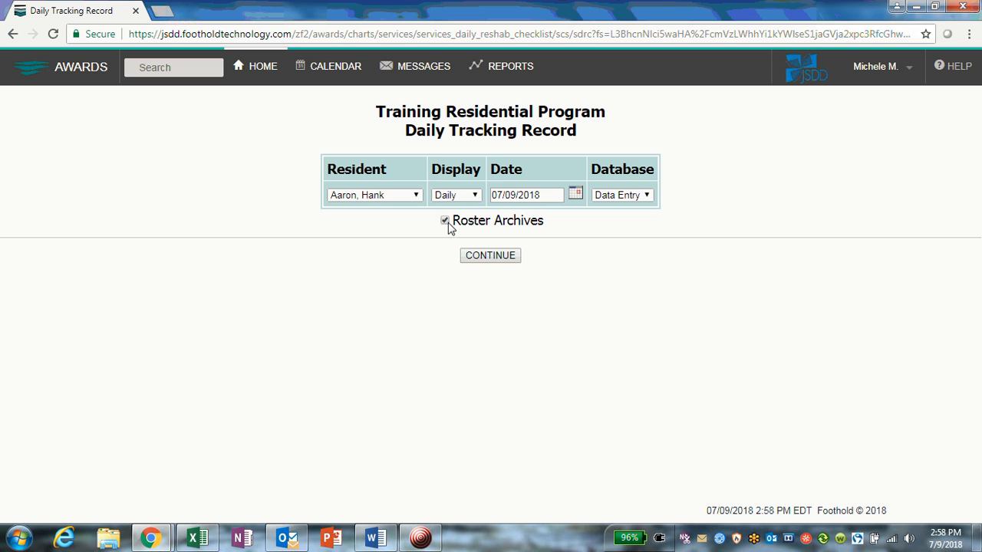
pyautogui.click(416, 197)
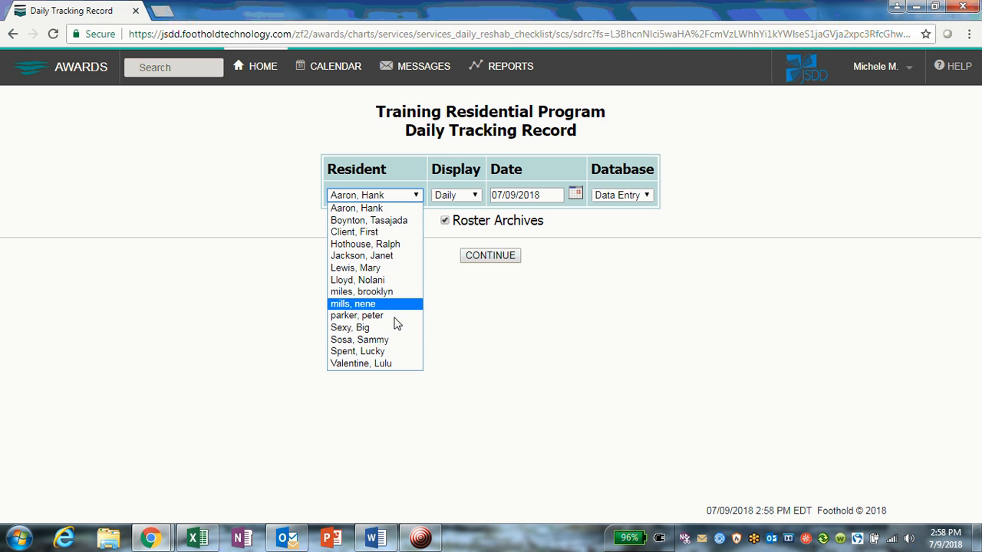
pyautogui.click(570, 343)
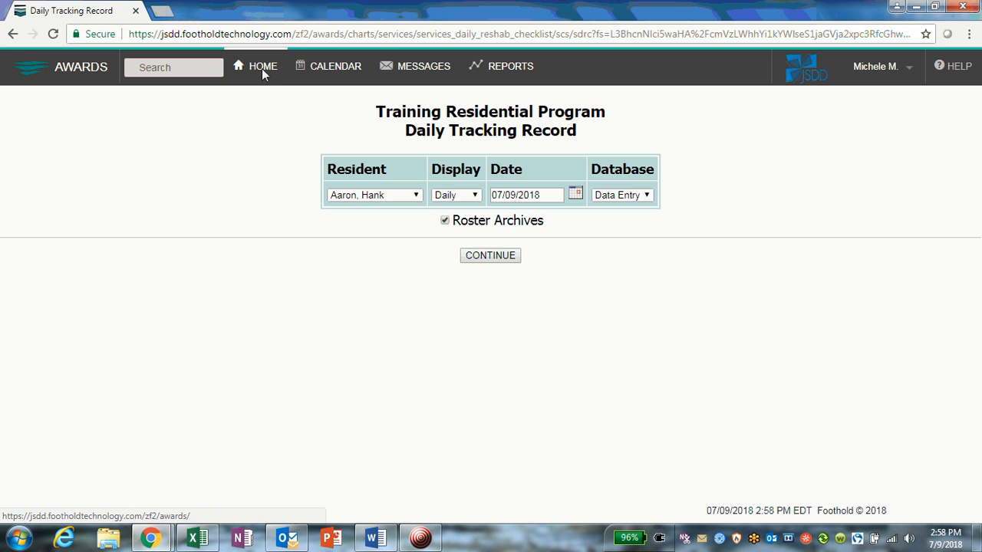
pyautogui.click(261, 68)
pyautogui.click(421, 538)
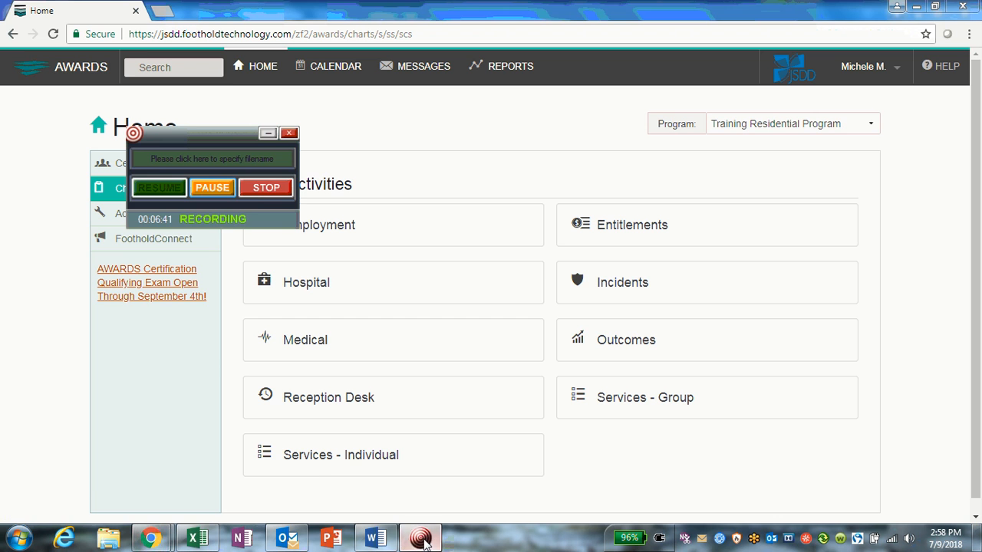